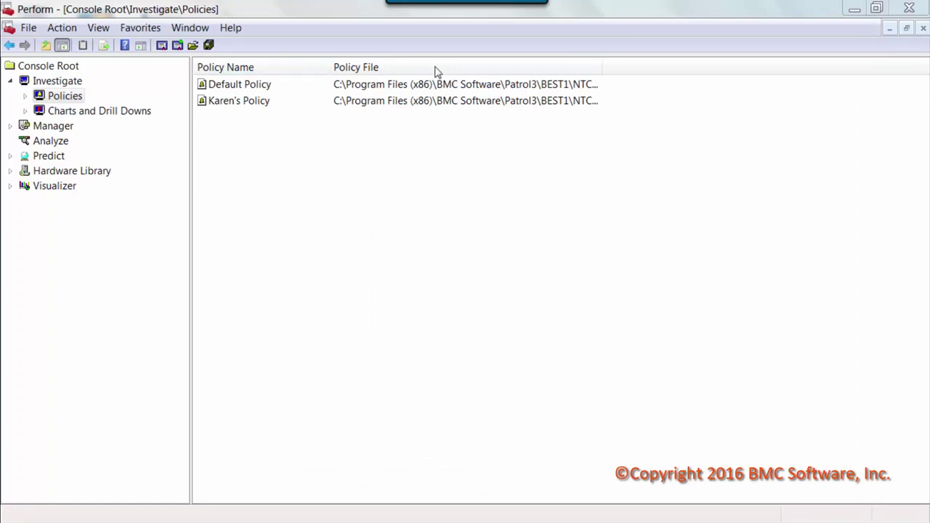
Expand Investigate > Policies and the custom policy to list its localhost computer
left_click(33, 80)
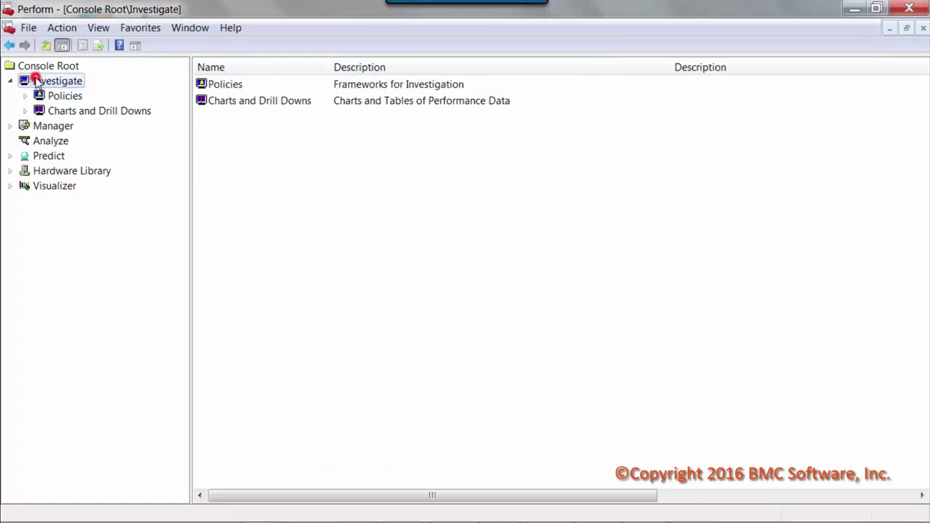
left_click(25, 97)
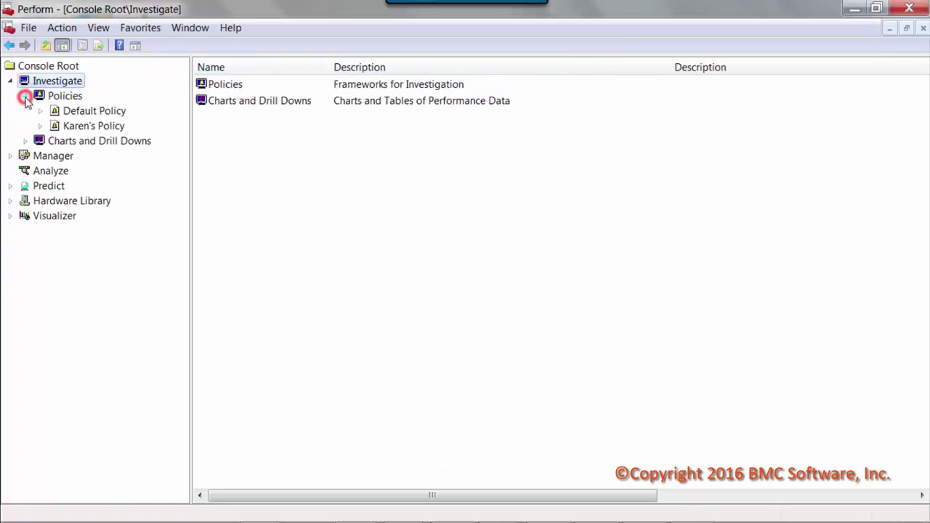
left_click(40, 125)
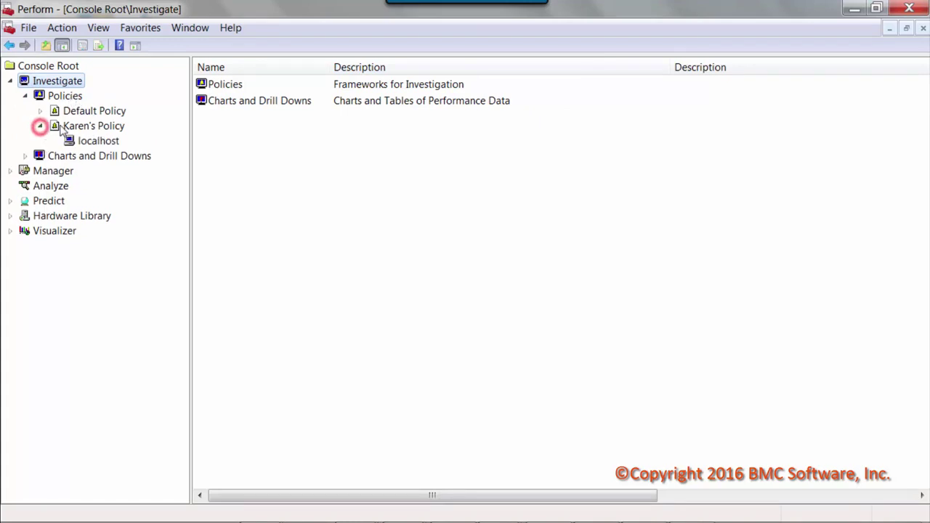
left_click(66, 126)
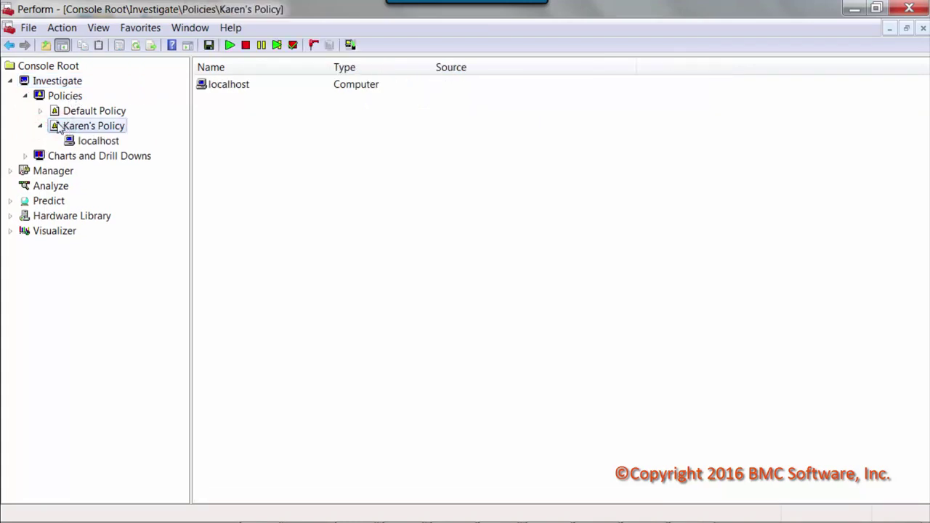
Open the Open Policy dialog from the policies list, then cancel it without opening a file
left_click(64, 97)
right_click(64, 100)
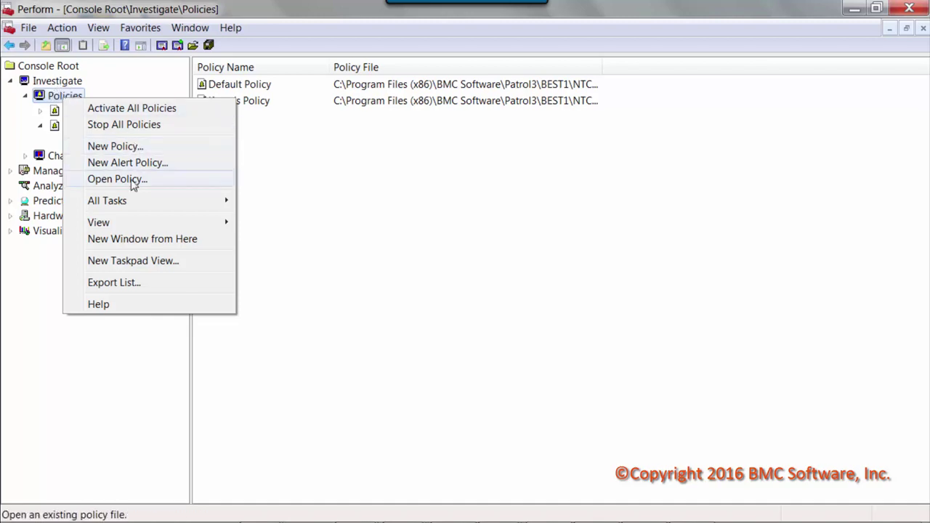
left_click(133, 181)
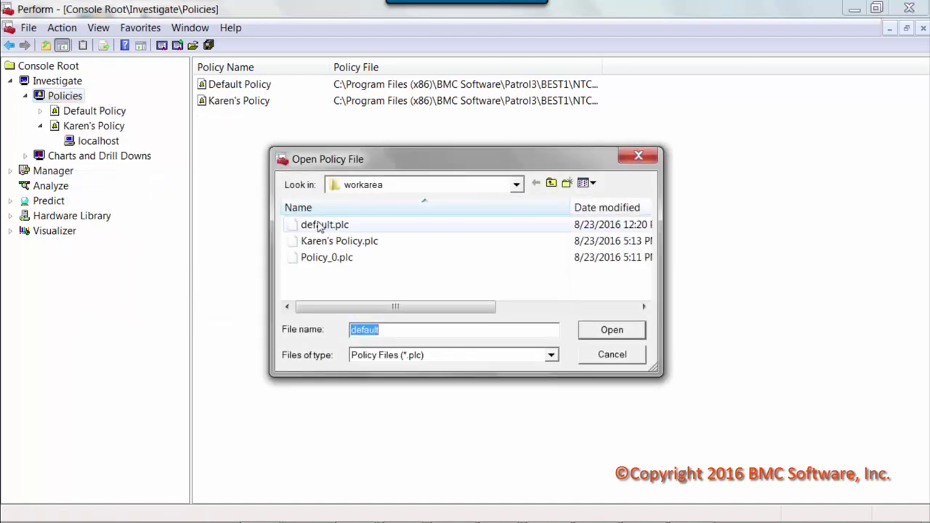
left_click(622, 356)
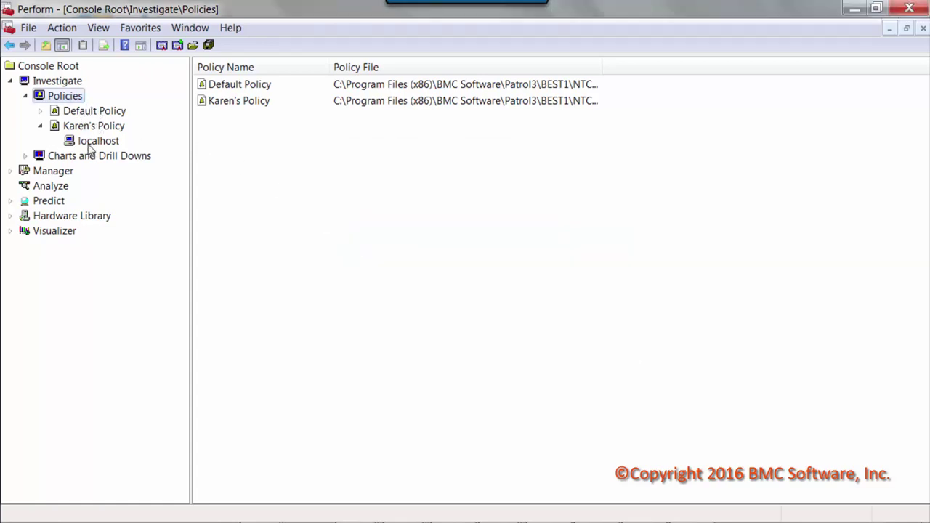
Select localhost under the custom policy to view its status messages, then bring up its context menu
left_click(89, 126)
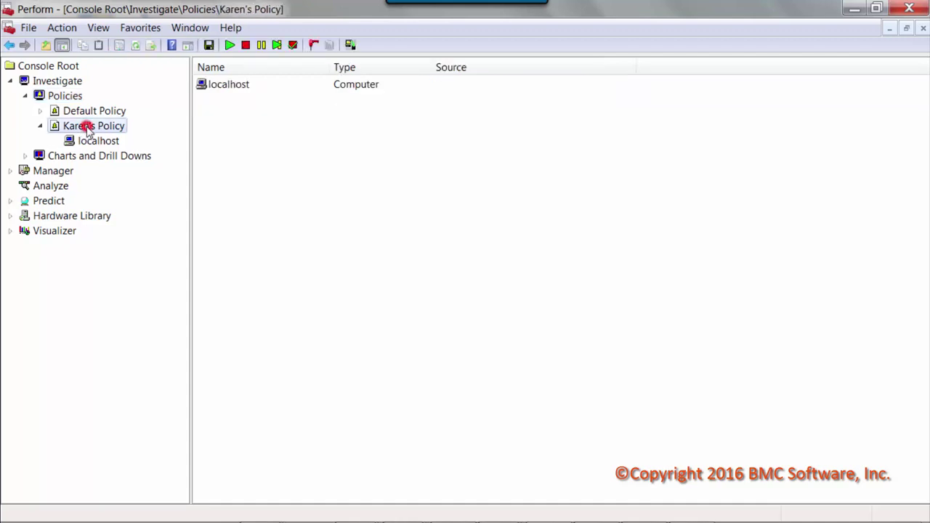
left_click(98, 142)
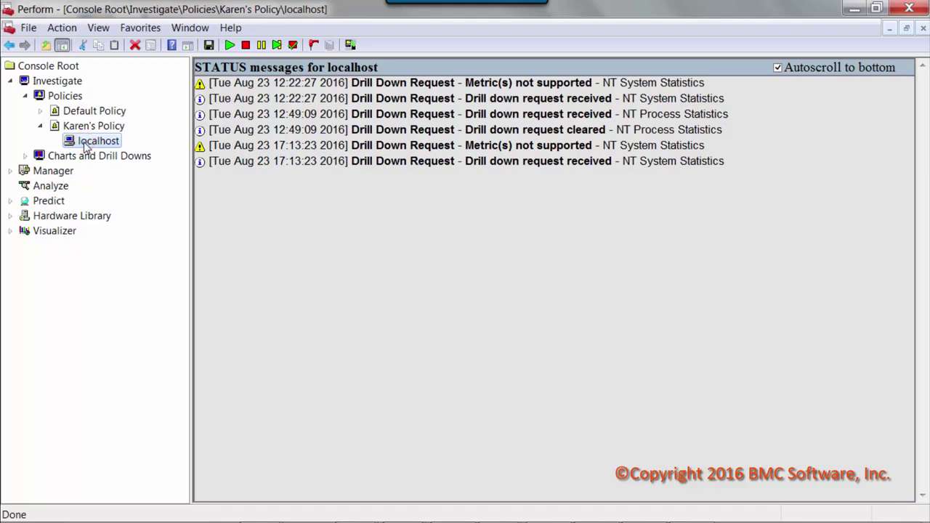
right_click(85, 146)
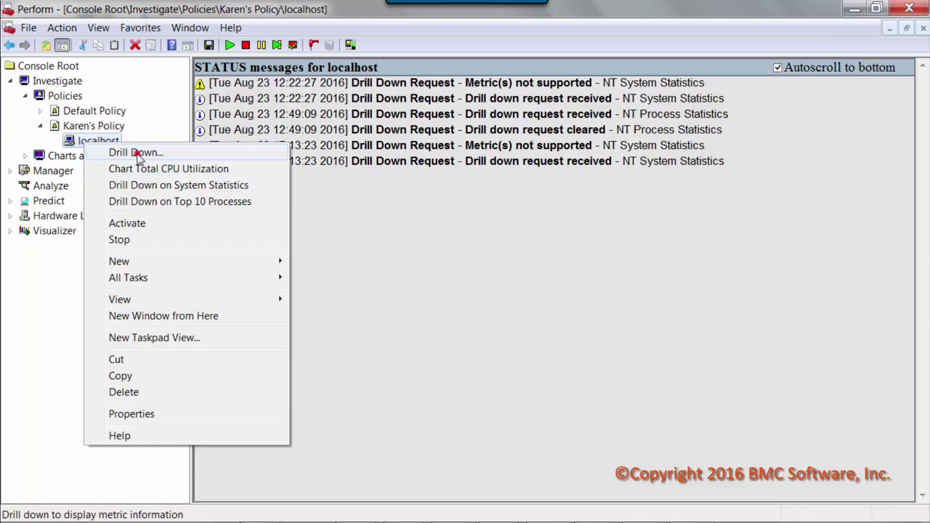
Start a Drill Down on localhost and move past the wizard's welcome page
left_click(136, 153)
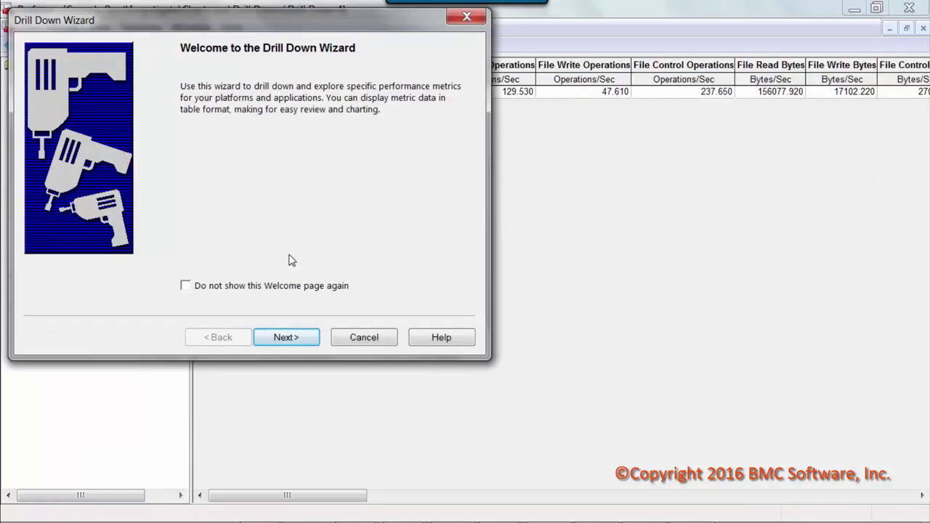
left_click(285, 337)
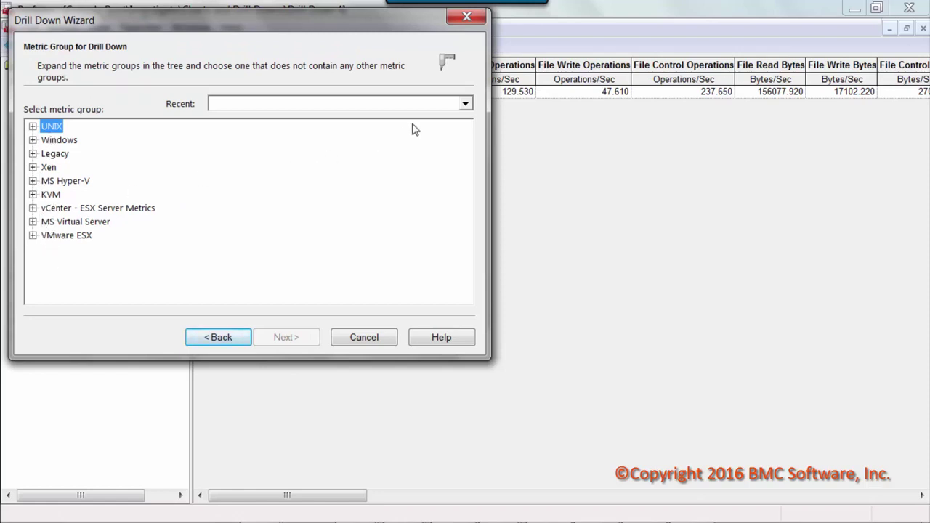
left_click(461, 104)
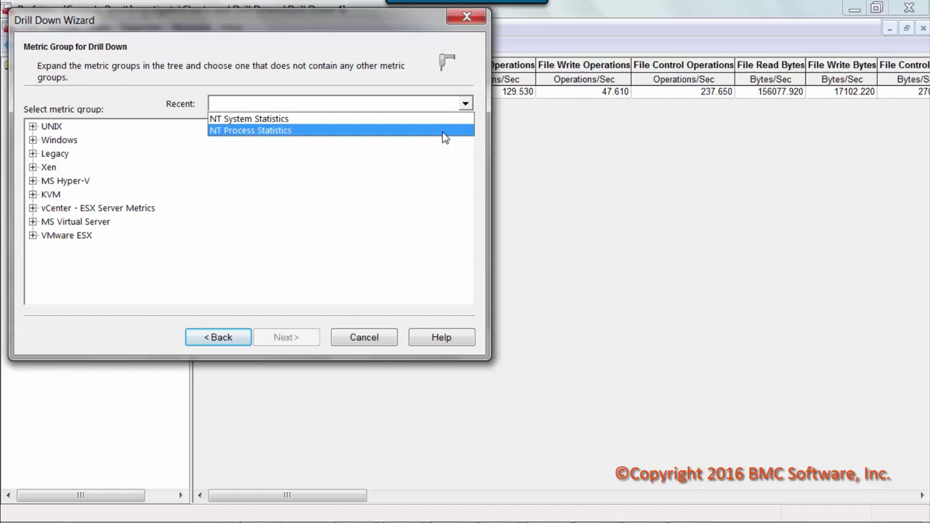
left_click(418, 241)
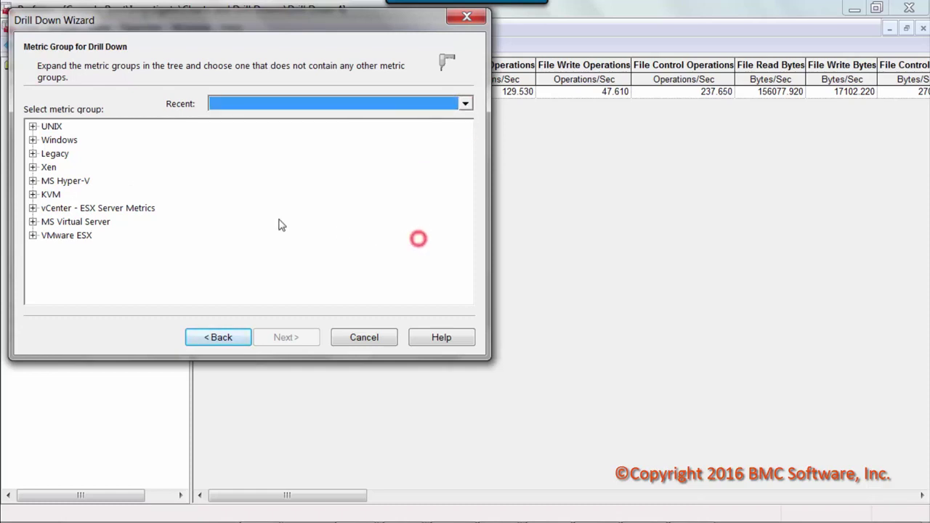
Browse the Windows > Common metric groups, expanding Resources and Usage
left_click(33, 140)
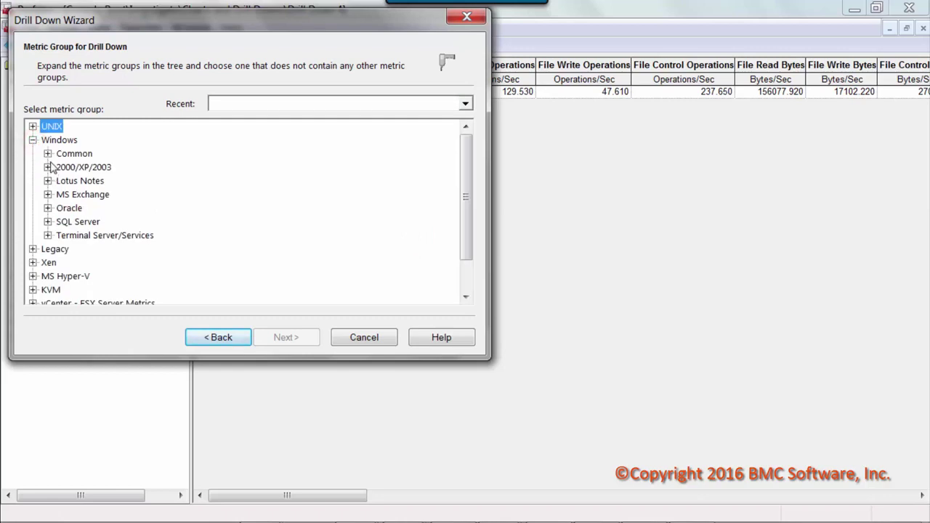
left_click(48, 154)
left_click(62, 181)
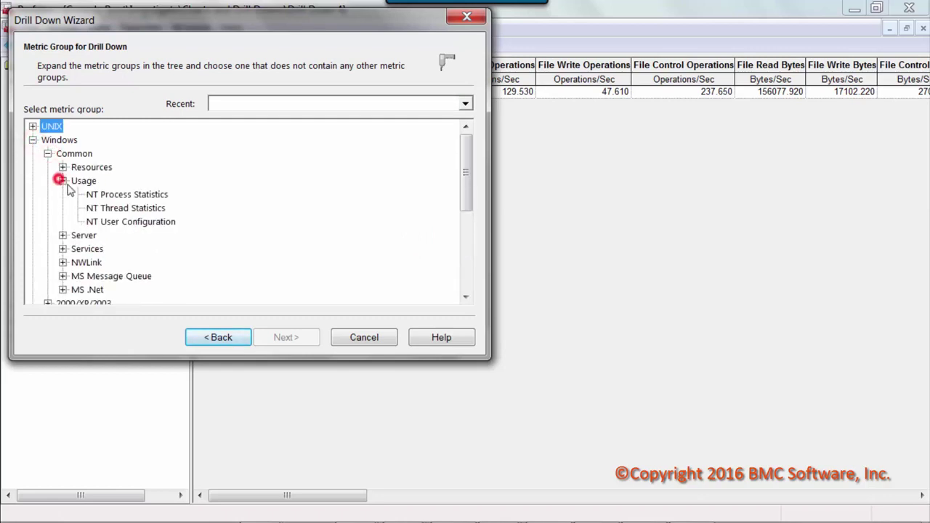
left_click(47, 154)
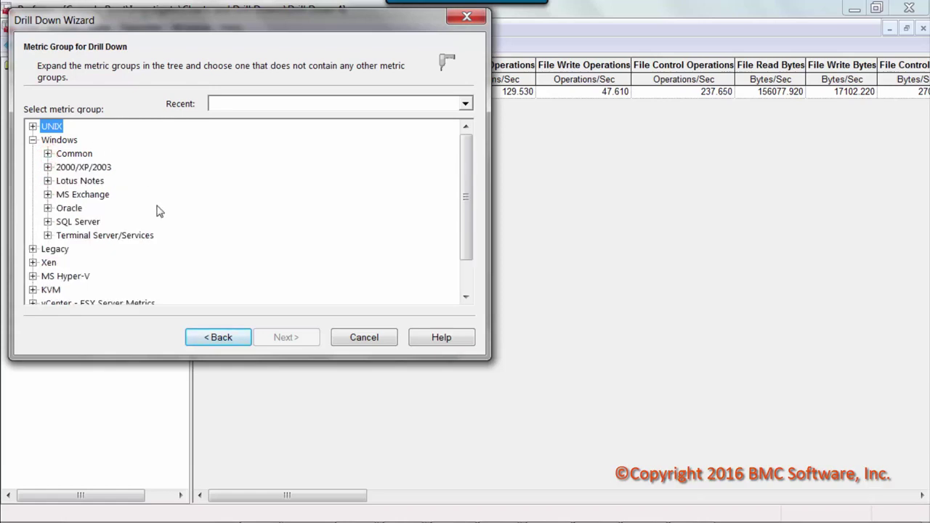
left_click(47, 154)
left_click(62, 167)
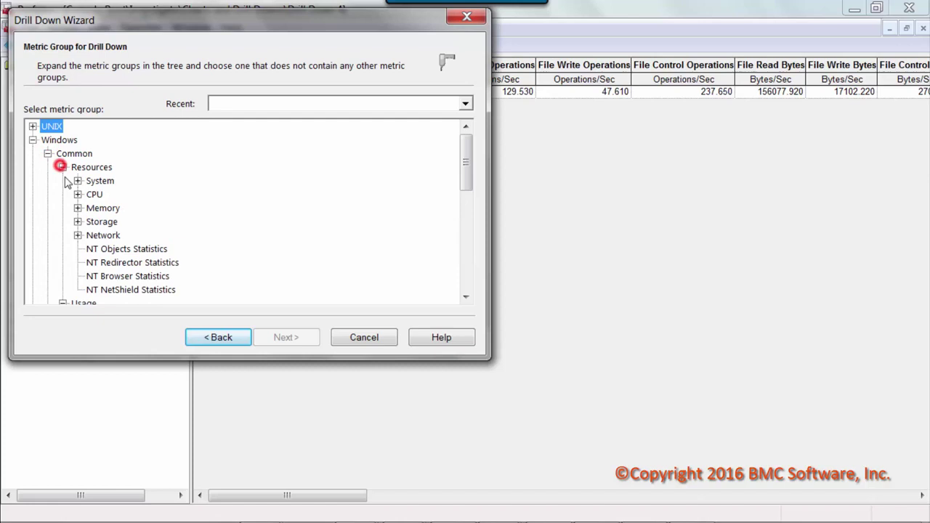
left_click(78, 181)
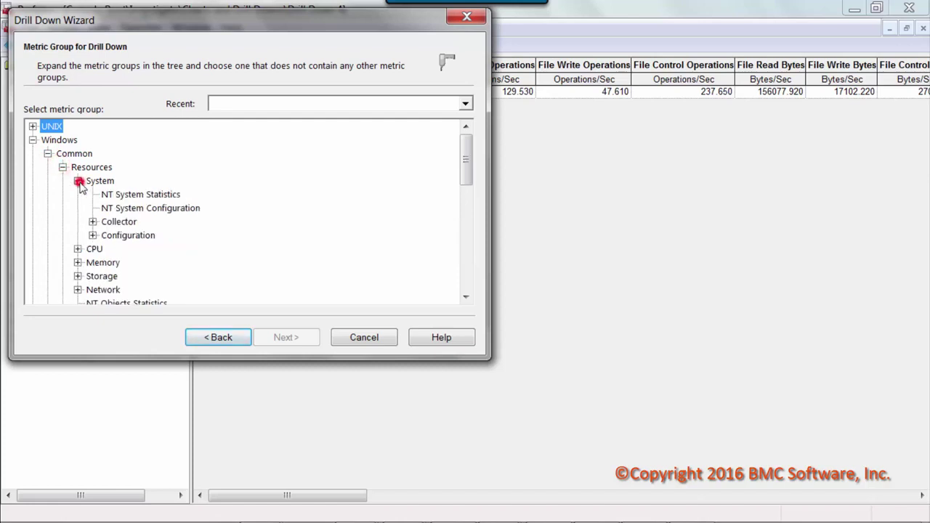
left_click(78, 250)
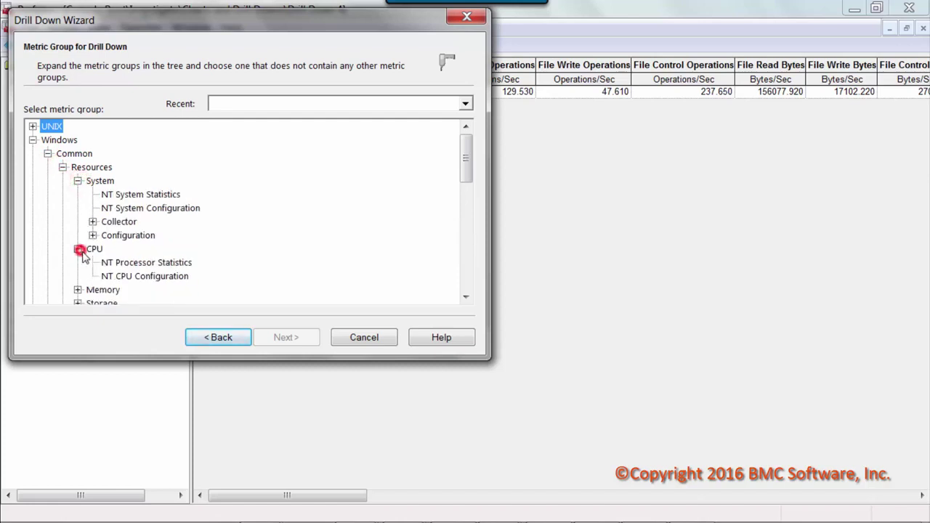
left_click(63, 167)
left_click(63, 181)
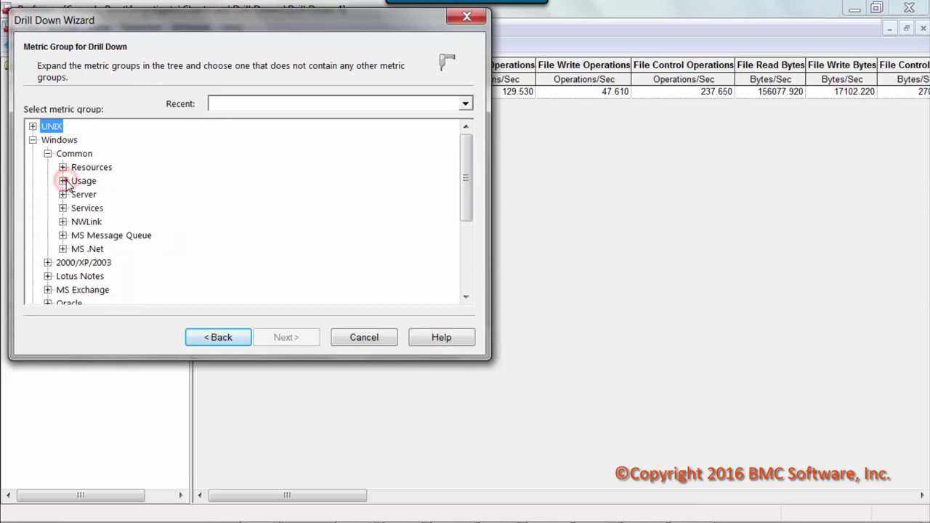
left_click(63, 181)
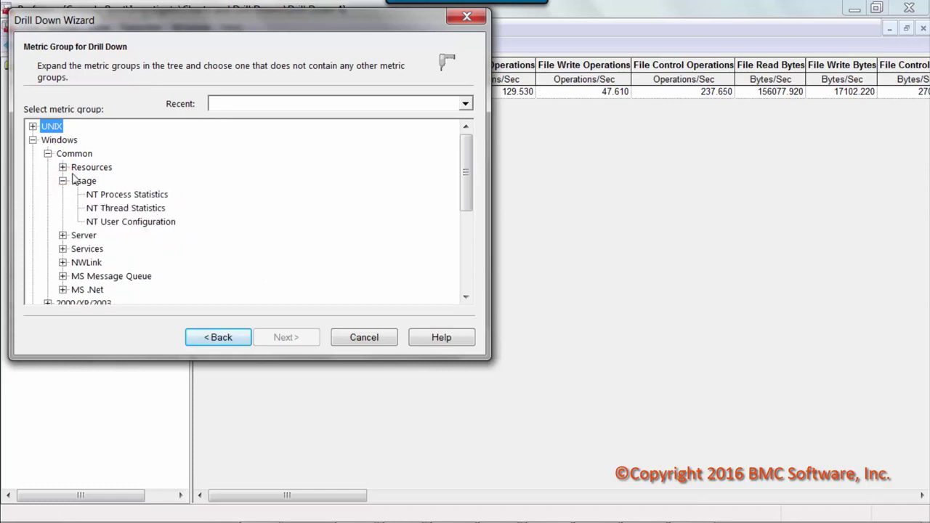
Choose NT Process Statistics as the metric group and finish the wizard
left_click(101, 195)
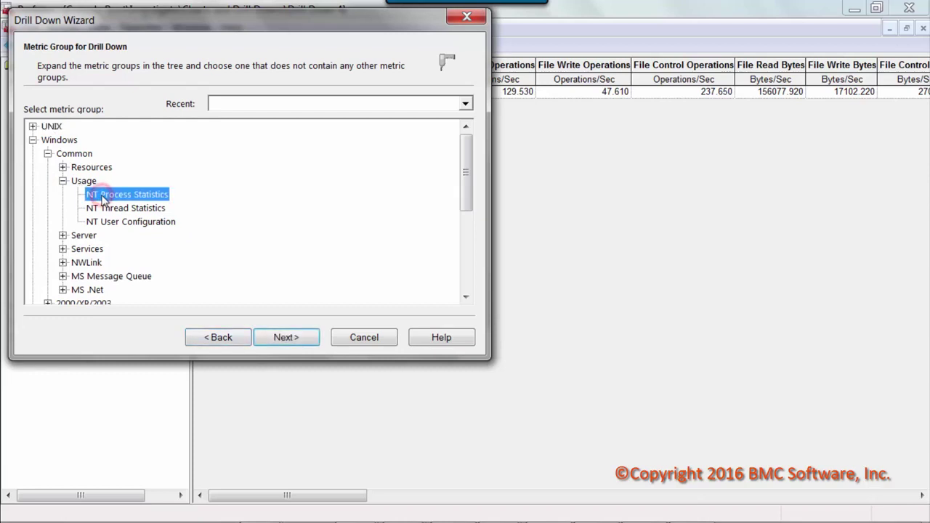
left_click(292, 337)
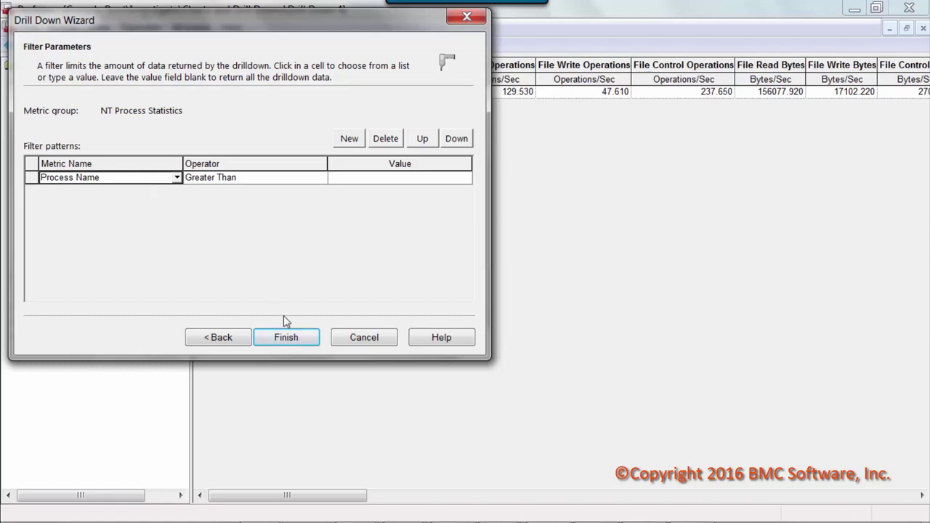
left_click(287, 338)
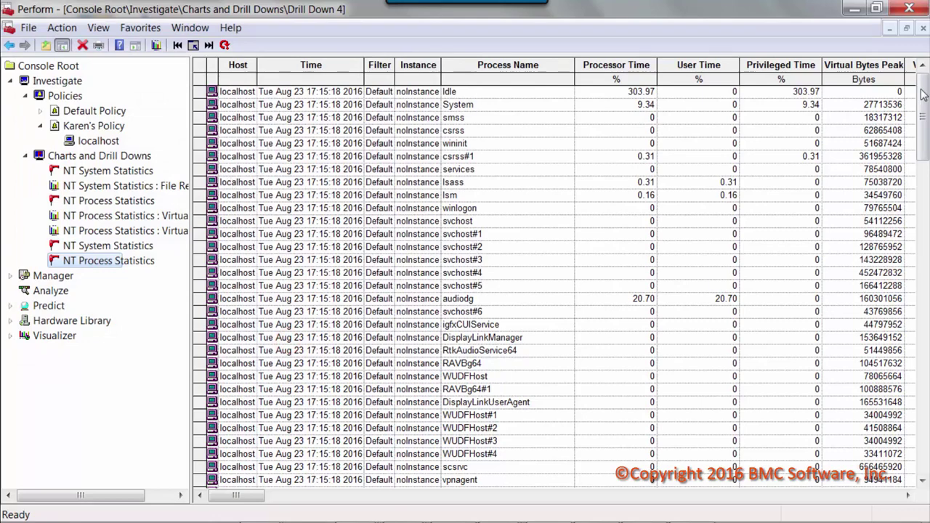
Sort by Process Name, then select rows 32bitProxy through bgs_sdservice and the Virtual Bytes Peak column
mouse_move(921, 91)
left_mouse_down()
mouse_move(922, 410)
mouse_move(924, 109)
left_mouse_up()
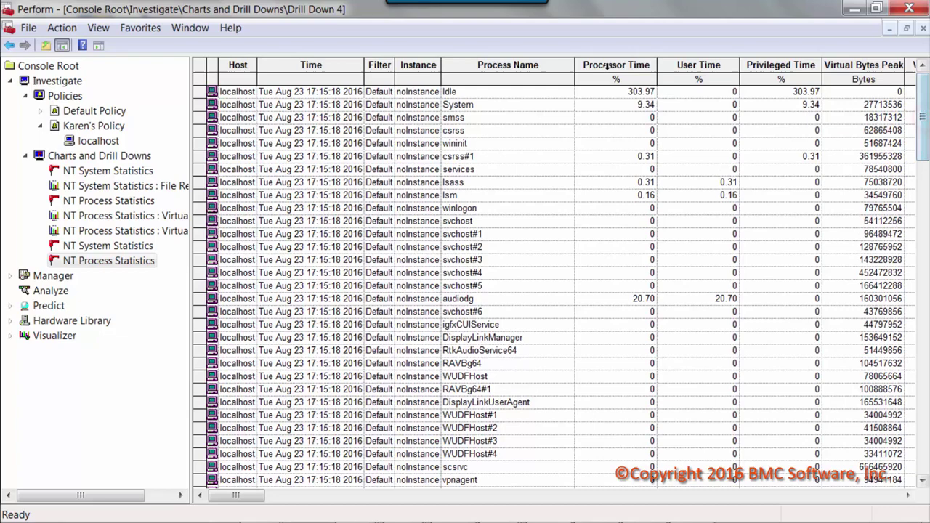
left_click(496, 63)
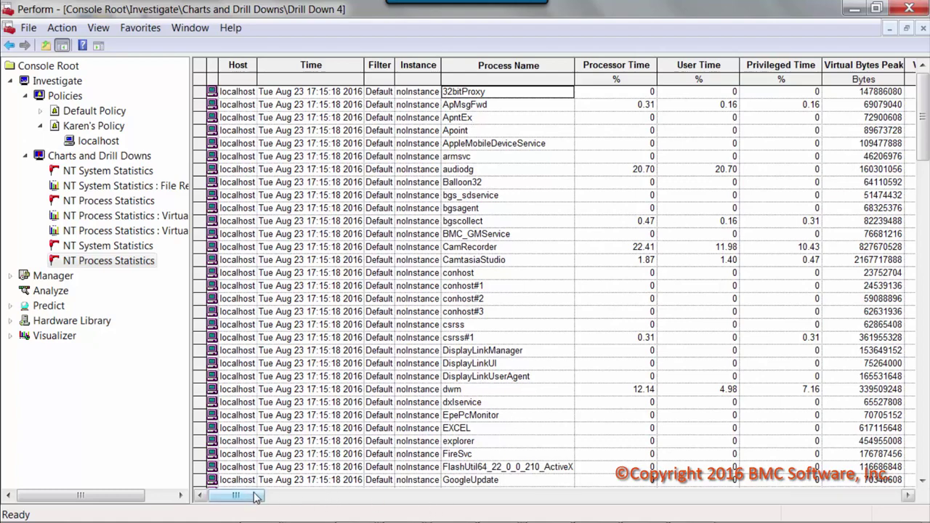
left_click_drag(258, 496, 154, 472)
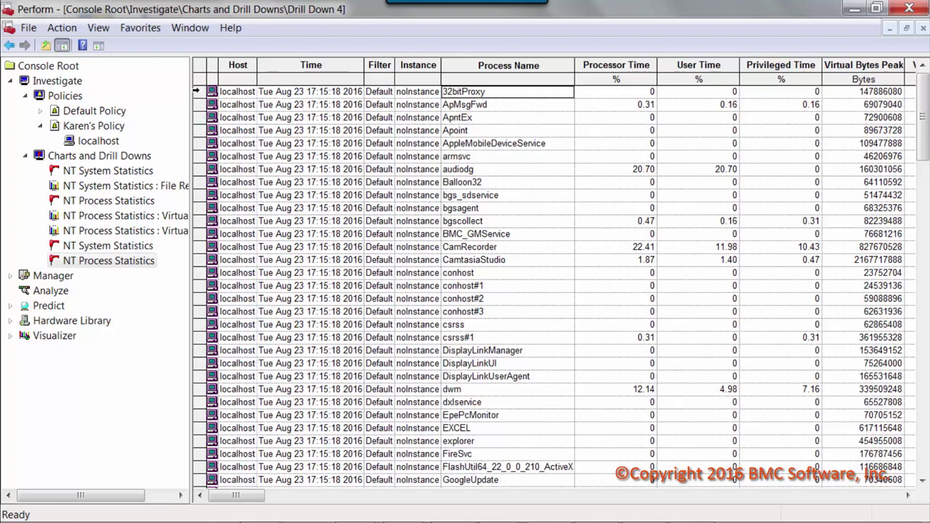
left_click_drag(197, 91, 215, 194)
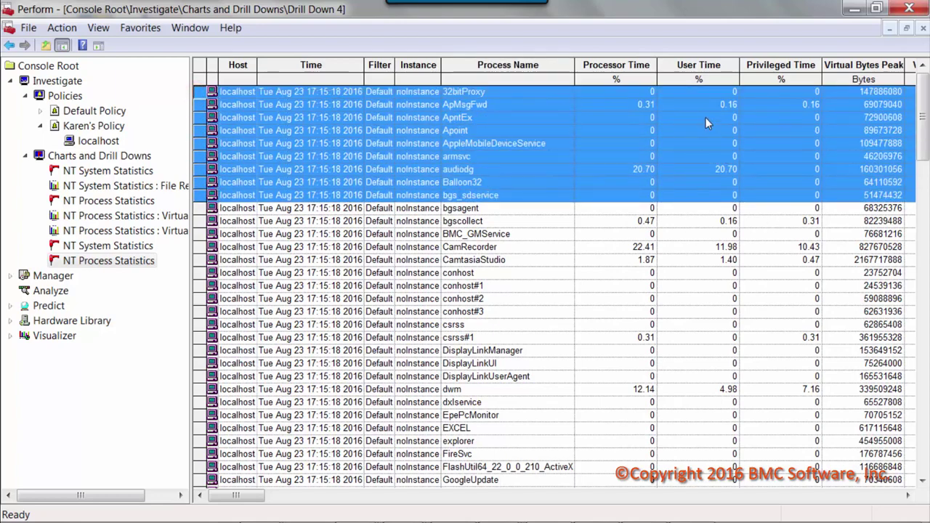
left_click(856, 65)
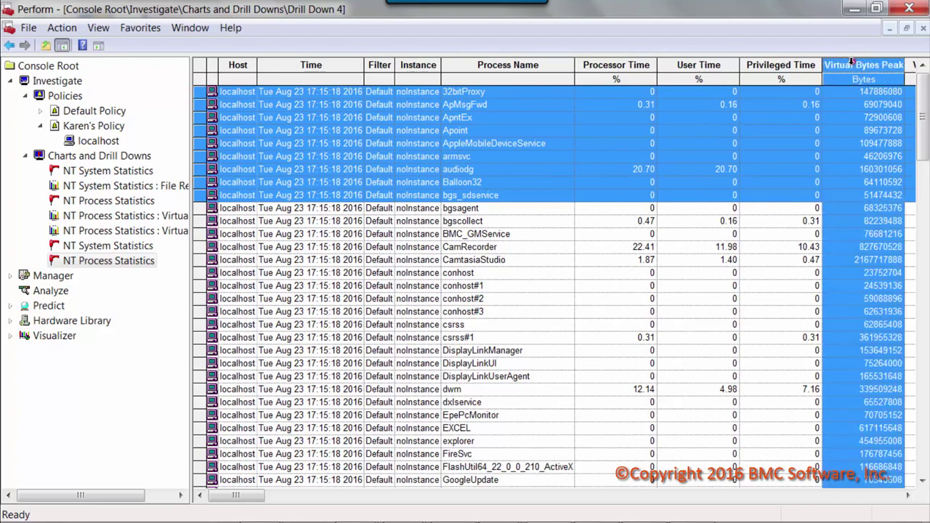
left_click(455, 211)
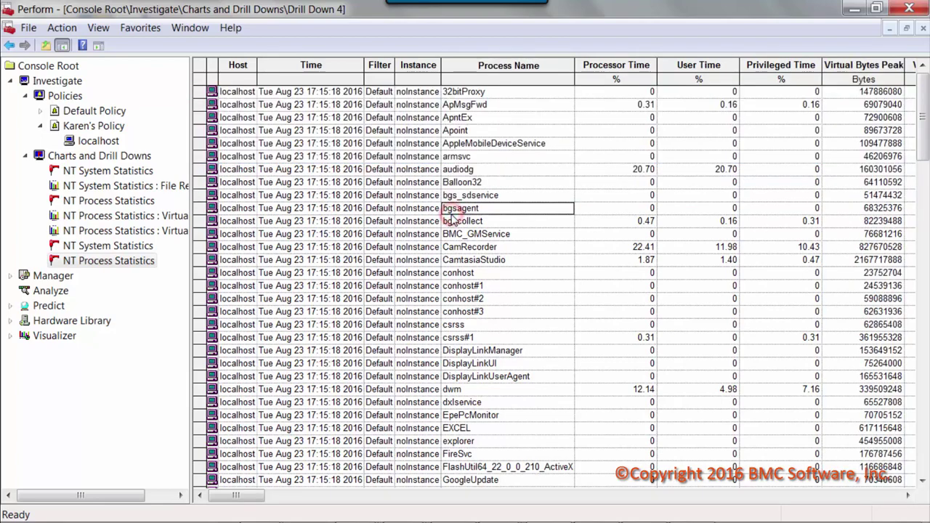